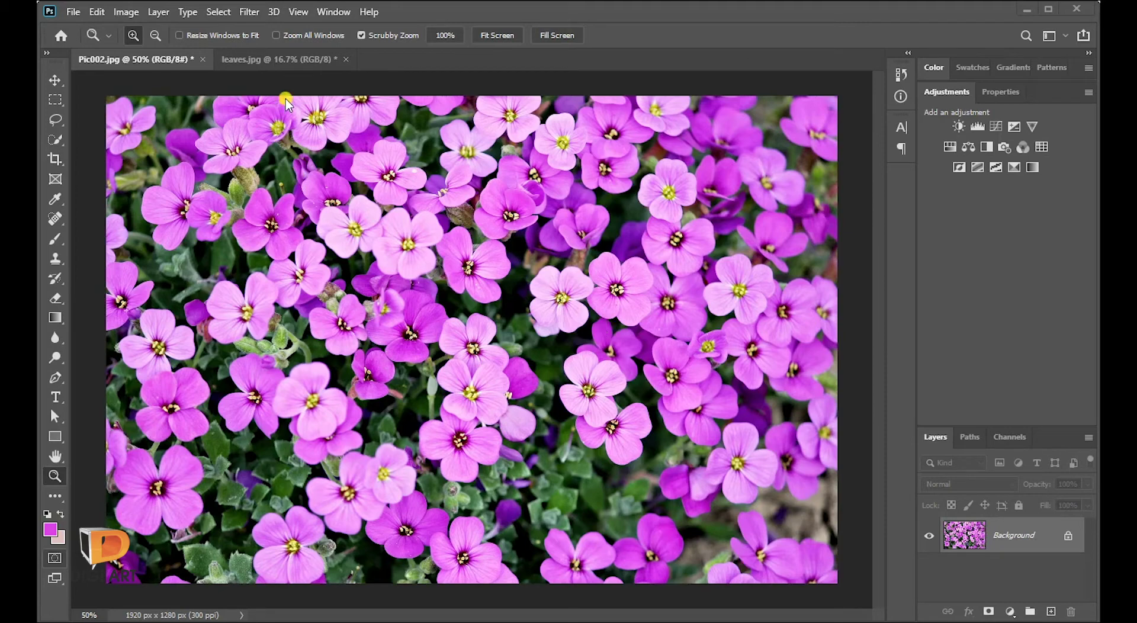
# Step: Start a Color Range selection by sampling a pink petal, with Fuzziness raised to 65
pyautogui.click(219, 12)
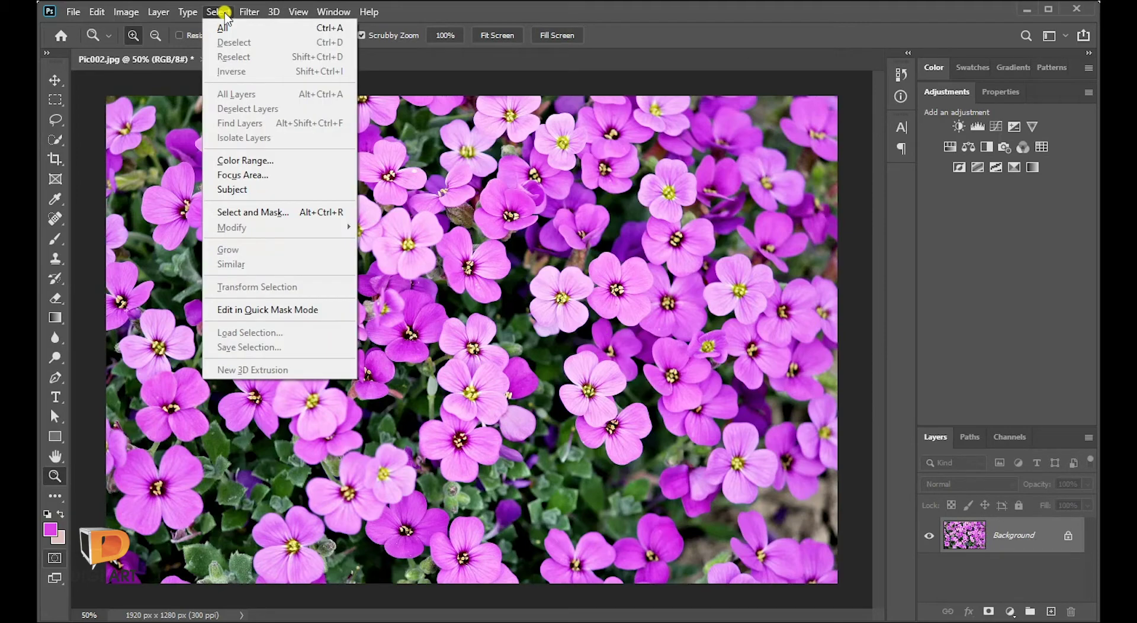
pyautogui.click(269, 161)
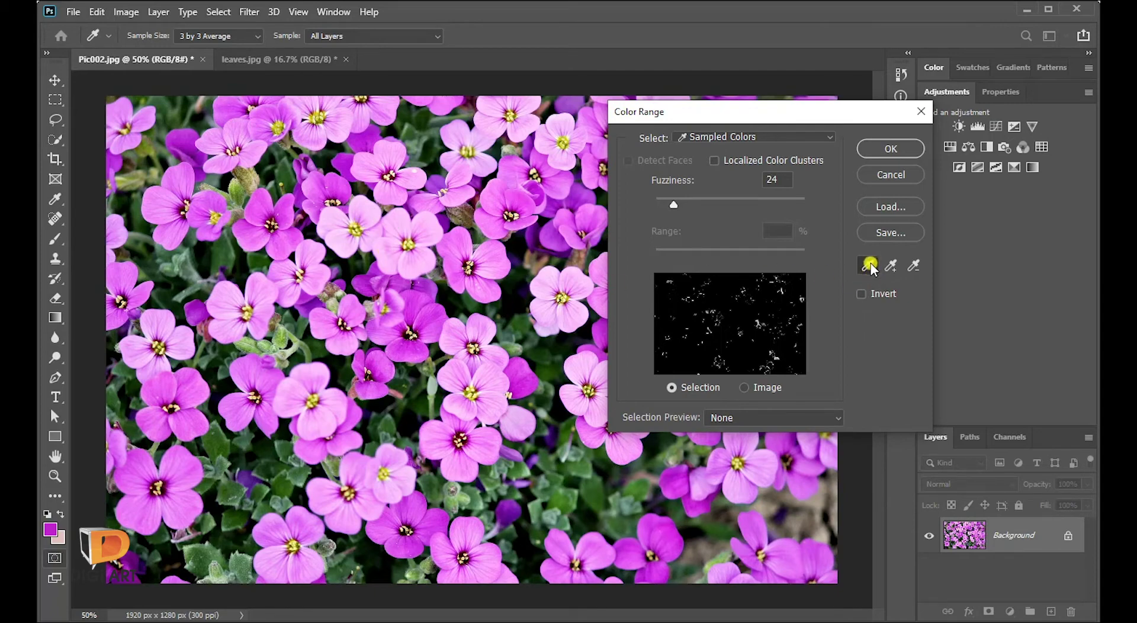
pyautogui.click(391, 259)
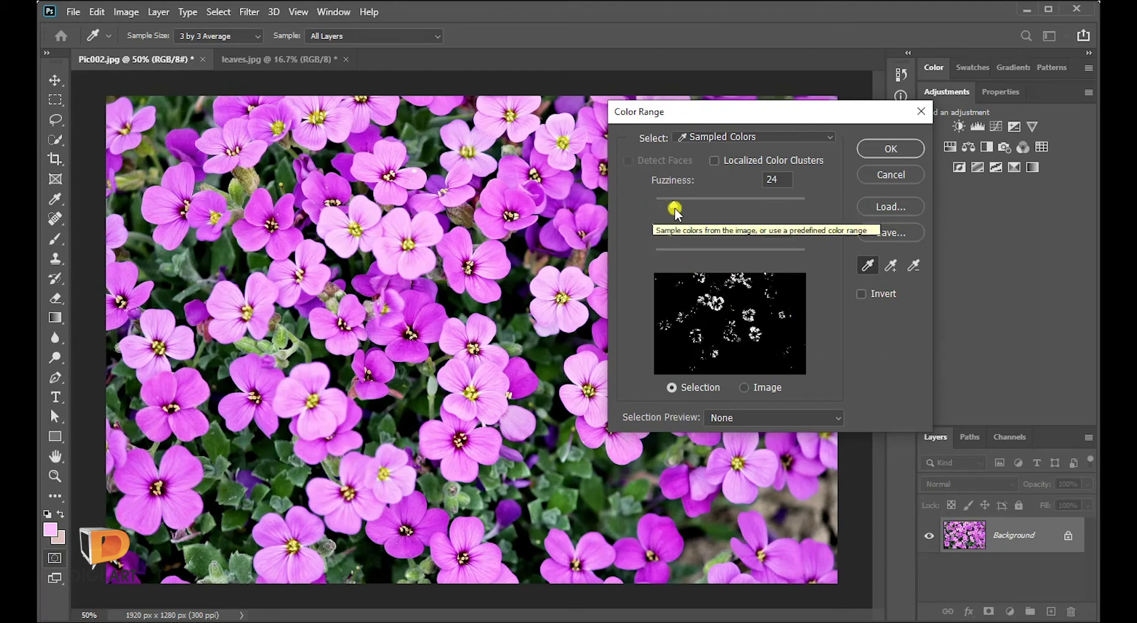
pyautogui.moveTo(675, 203); pyautogui.dragTo(706, 201)
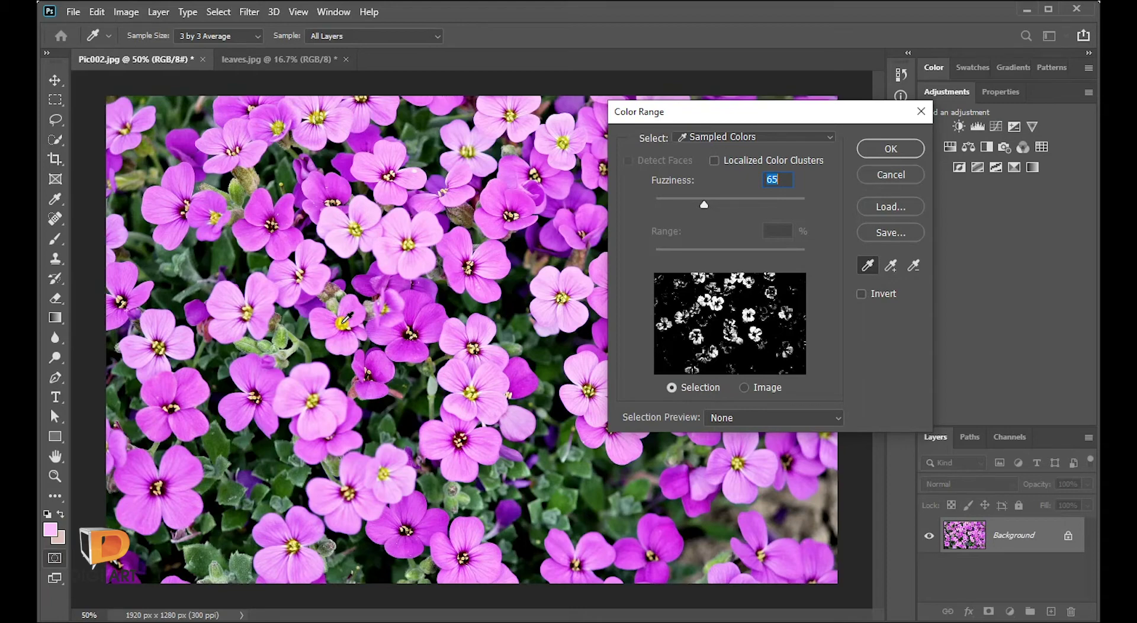
# Step: Add several more pink petal shades to the Color Range sample
pyautogui.click(890, 268)
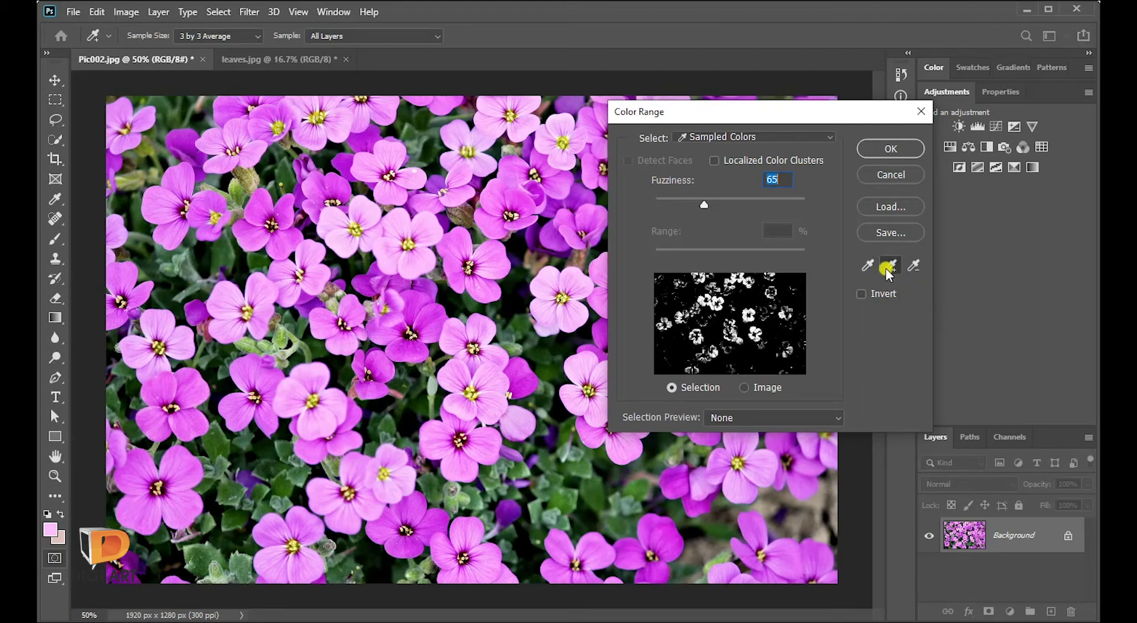
pyautogui.click(222, 161)
pyautogui.click(204, 219)
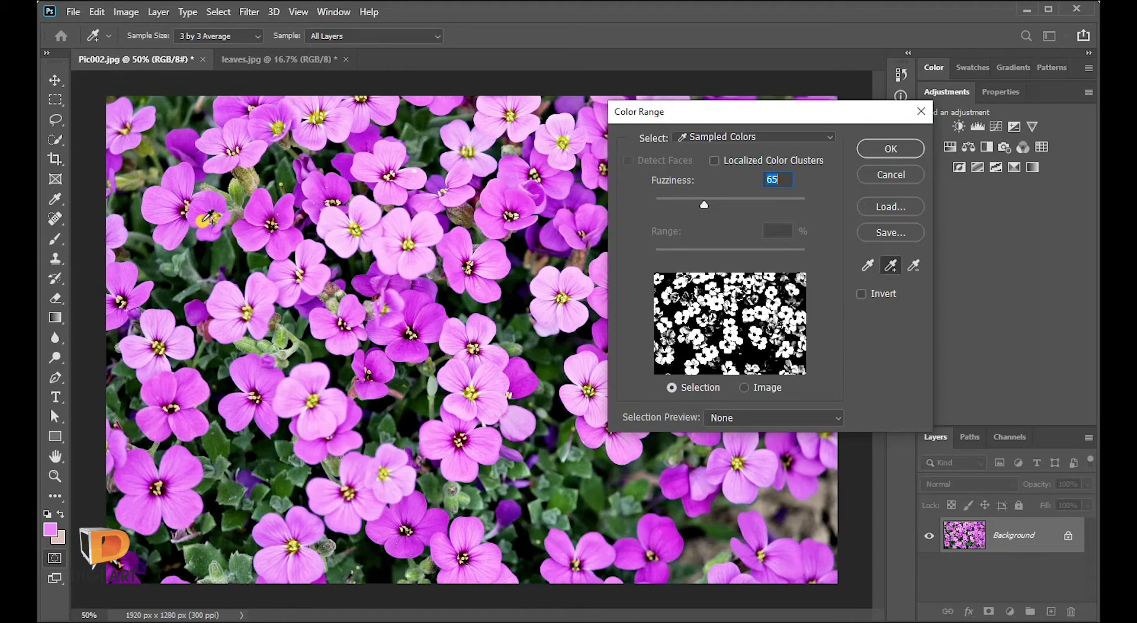
pyautogui.click(465, 292)
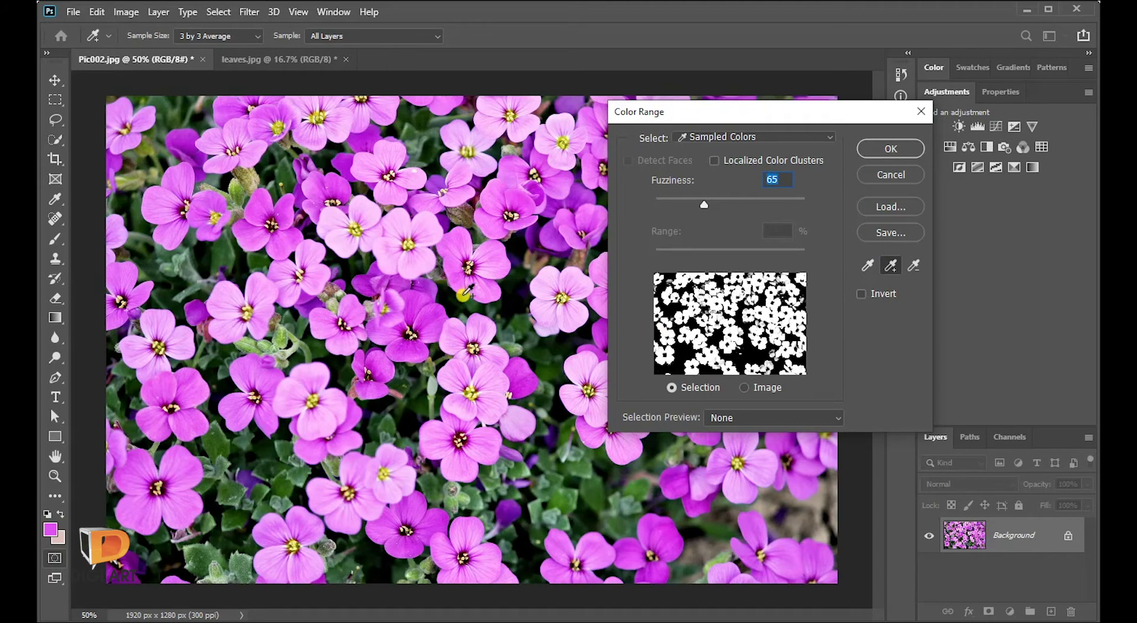
pyautogui.click(703, 296)
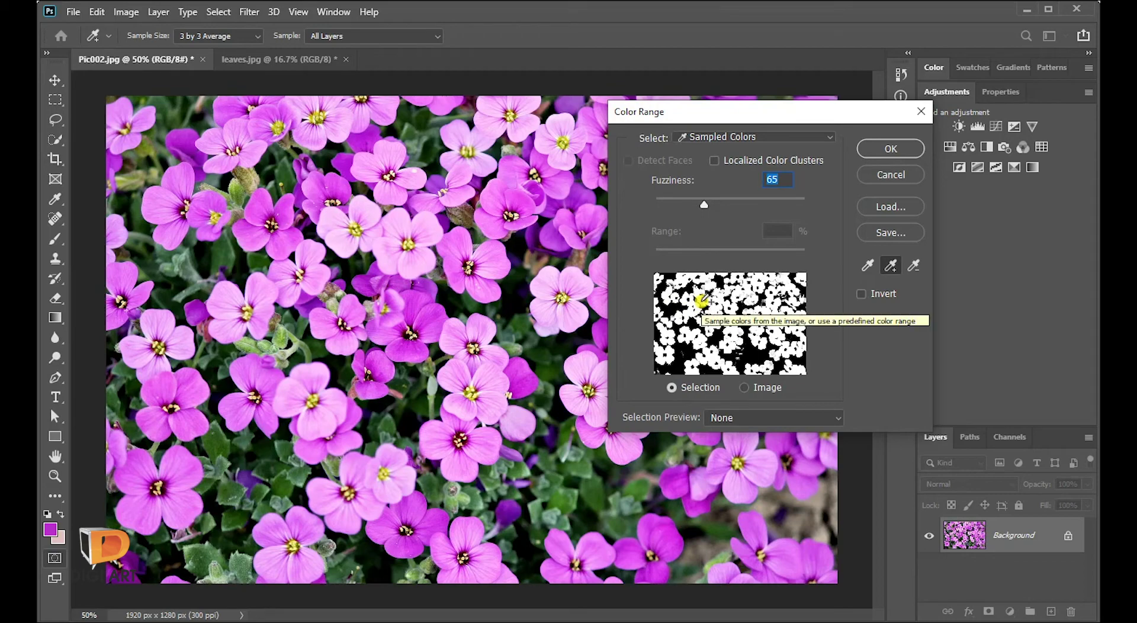
pyautogui.click(704, 298)
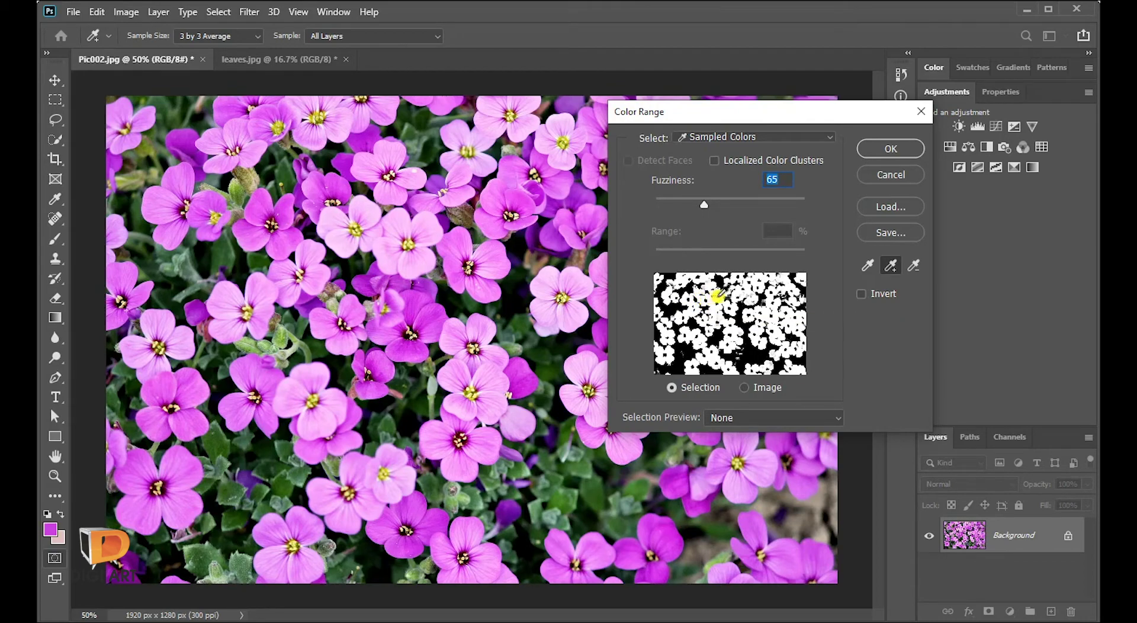
# Step: Sample a further range of petal tones and settle Fuzziness at 94
pyautogui.moveTo(701, 302)
pyautogui.mouseDown()
pyautogui.moveTo(751, 295)
pyautogui.moveTo(655, 270)
pyautogui.moveTo(707, 367)
pyautogui.moveTo(761, 299)
pyautogui.moveTo(675, 317)
pyautogui.moveTo(709, 337)
pyautogui.moveTo(723, 287)
pyautogui.mouseUp()
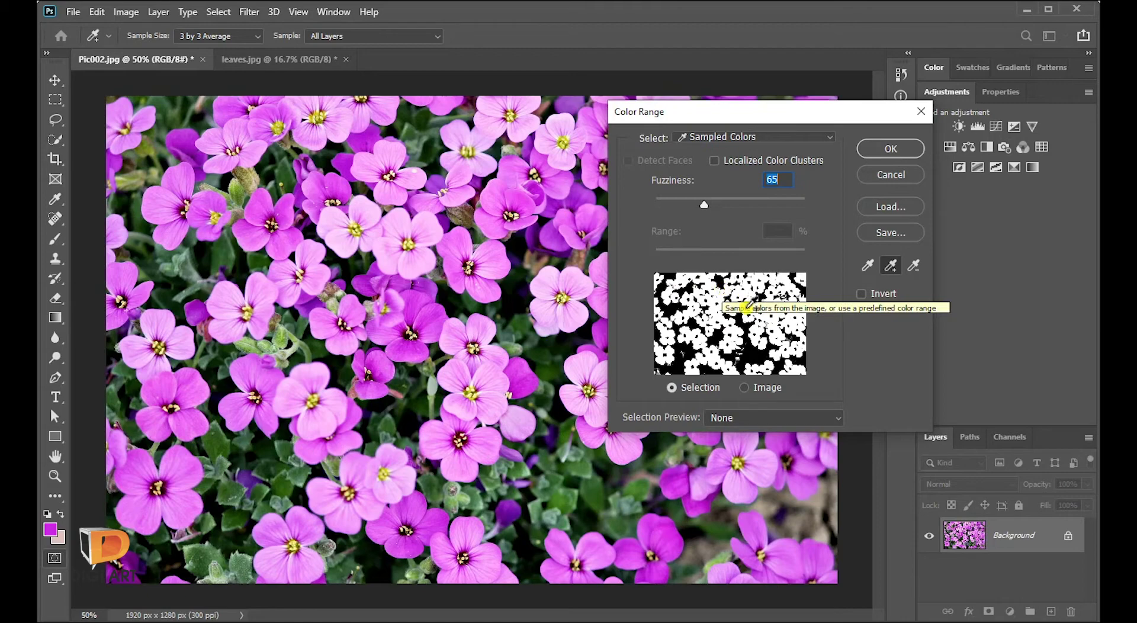
pyautogui.click(504, 316)
pyautogui.moveTo(708, 206)
pyautogui.mouseDown()
pyautogui.moveTo(681, 200)
pyautogui.moveTo(709, 190)
pyautogui.moveTo(744, 200)
pyautogui.mouseUp()
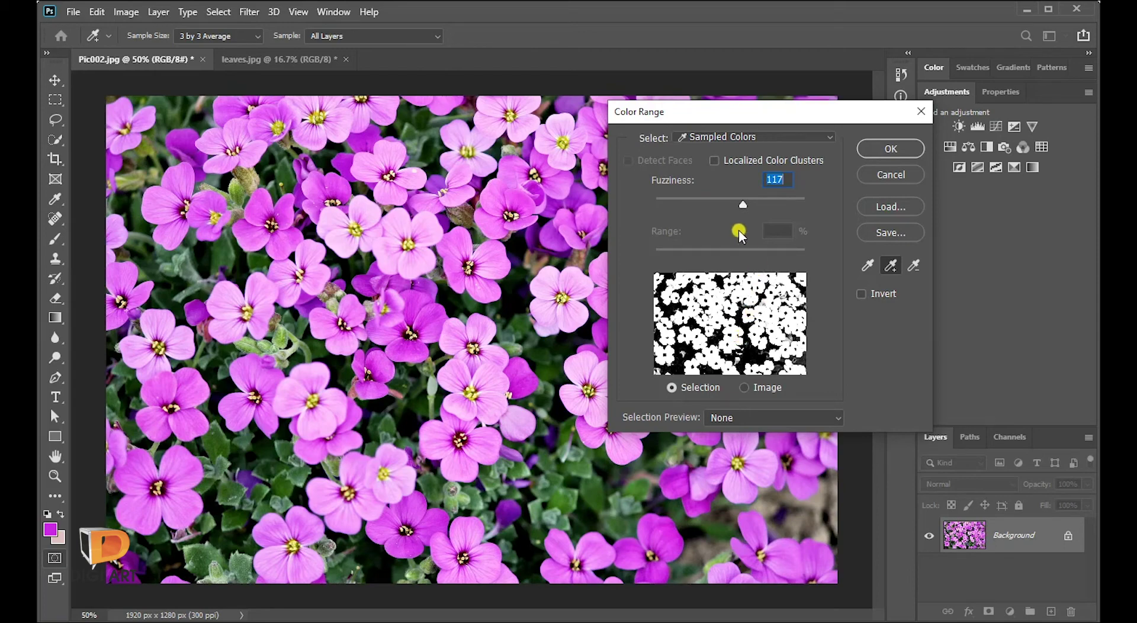
pyautogui.moveTo(744, 204); pyautogui.dragTo(727, 216)
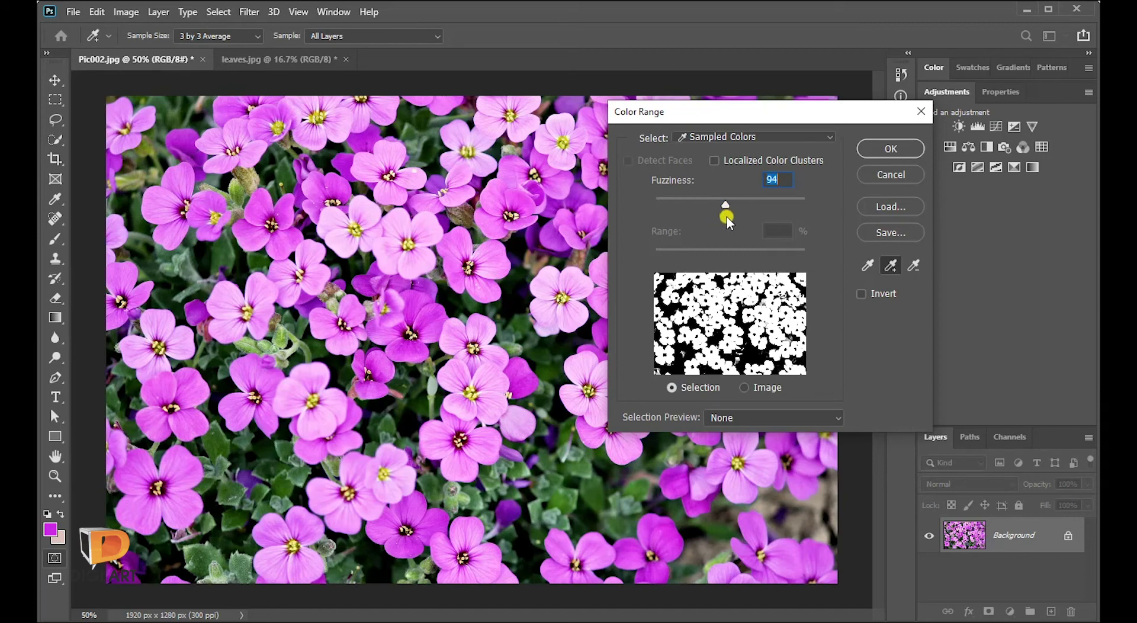
# Step: Turn the flower selection into a Layer 0 mask and add an empty Layer 1 above it
pyautogui.click(893, 147)
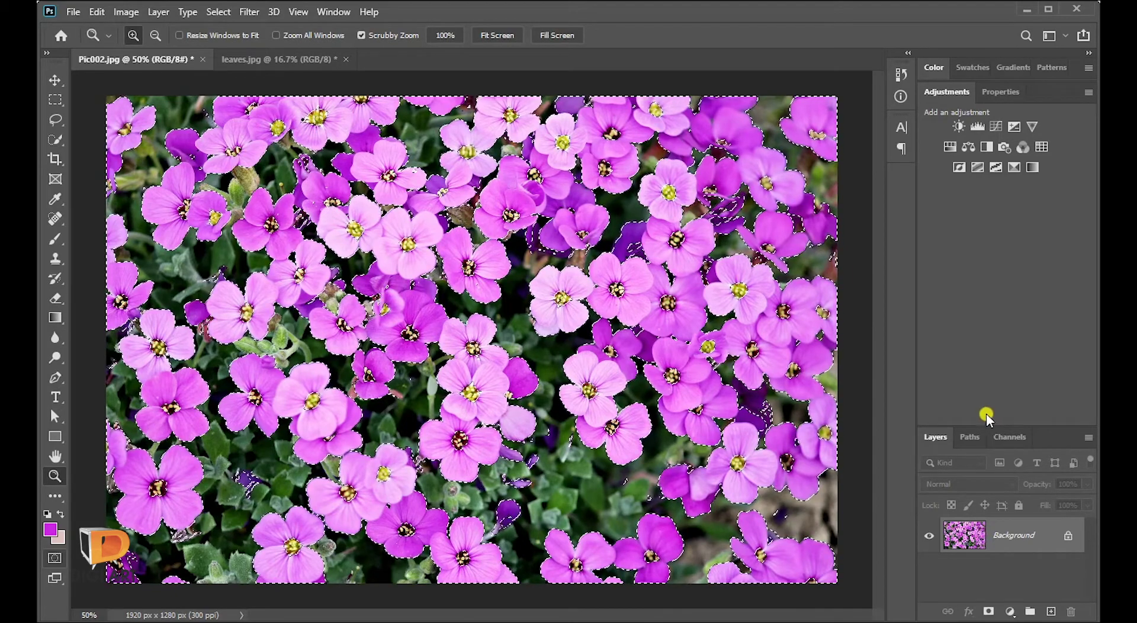
pyautogui.moveTo(927, 435); pyautogui.dragTo(714, 160)
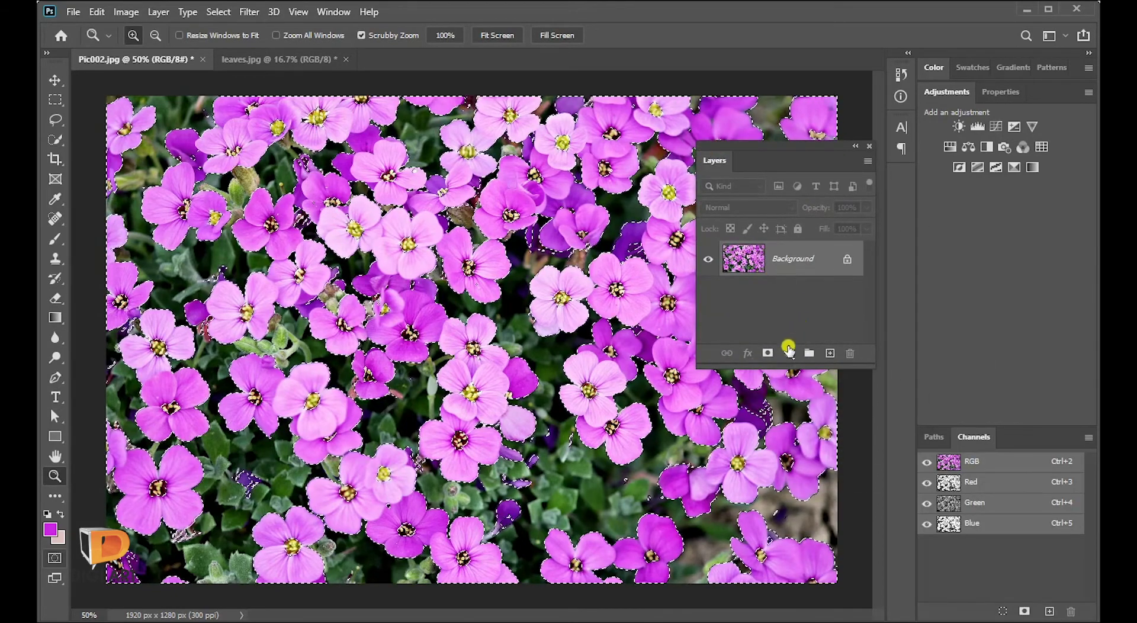
pyautogui.click(768, 358)
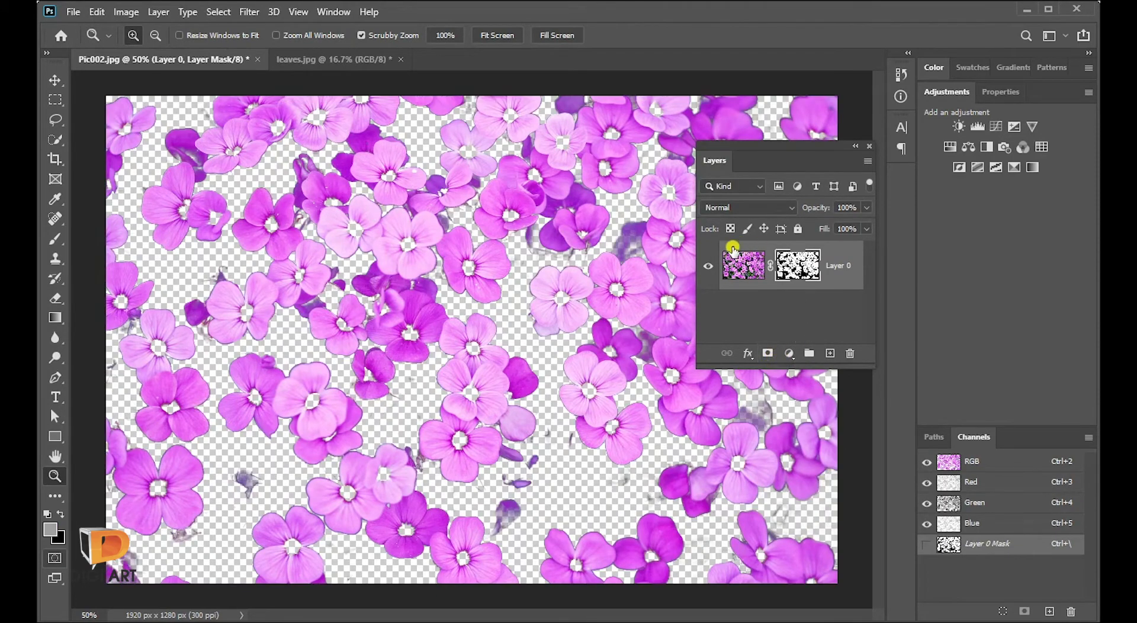
pyautogui.click(752, 274)
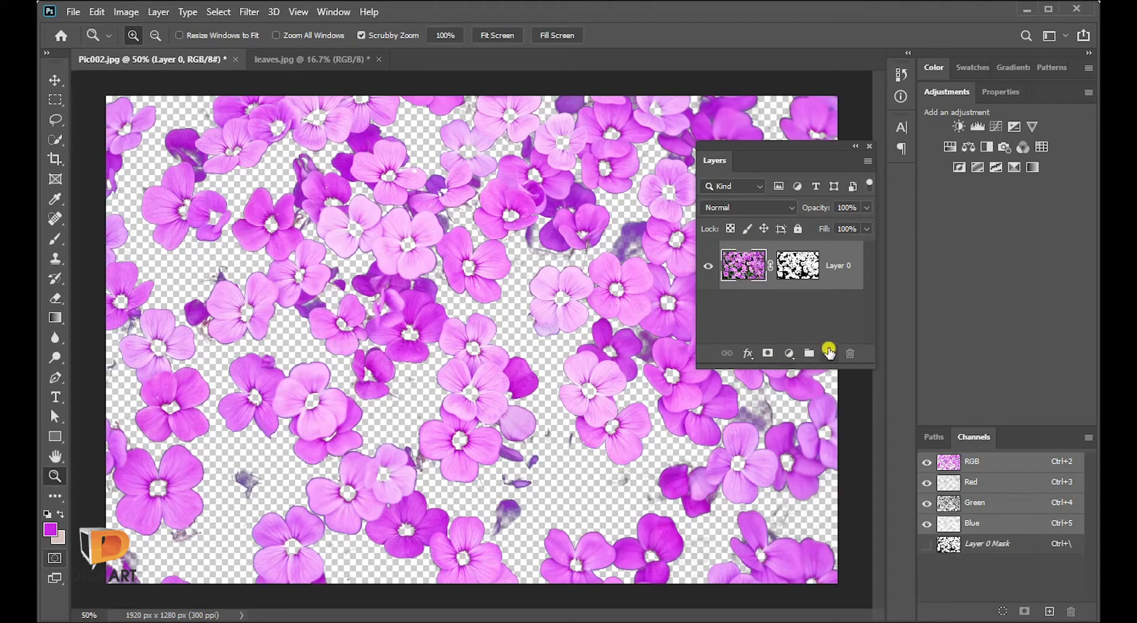
pyautogui.click(830, 353)
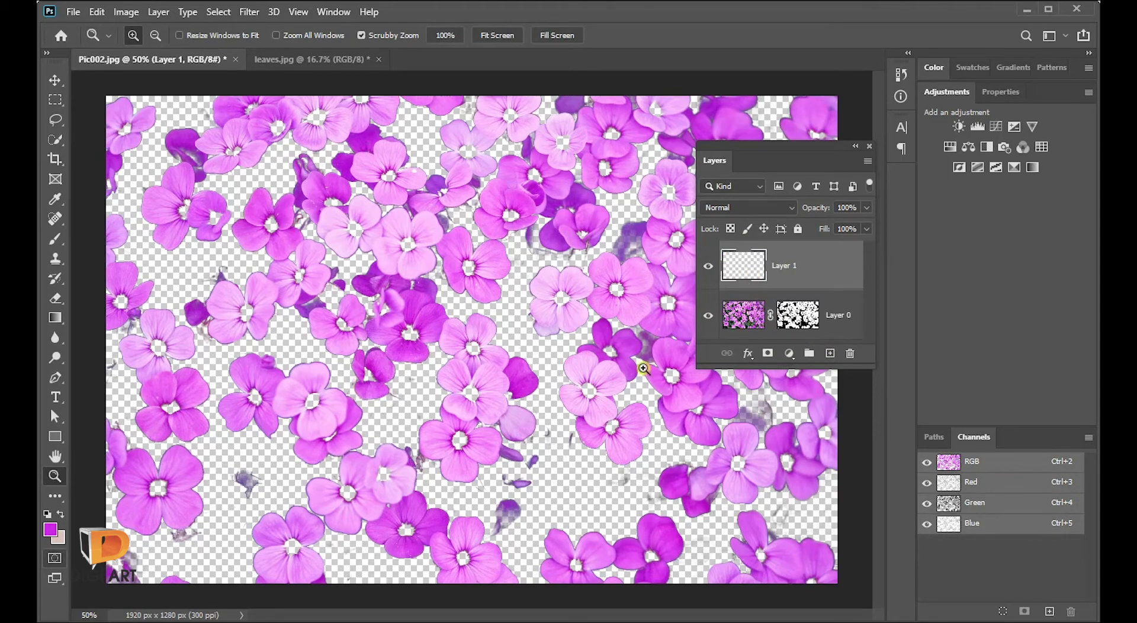
# Step: Fill Layer 1 with a pink-to-violet radial gradient and move it below Layer 0
pyautogui.click(55, 318)
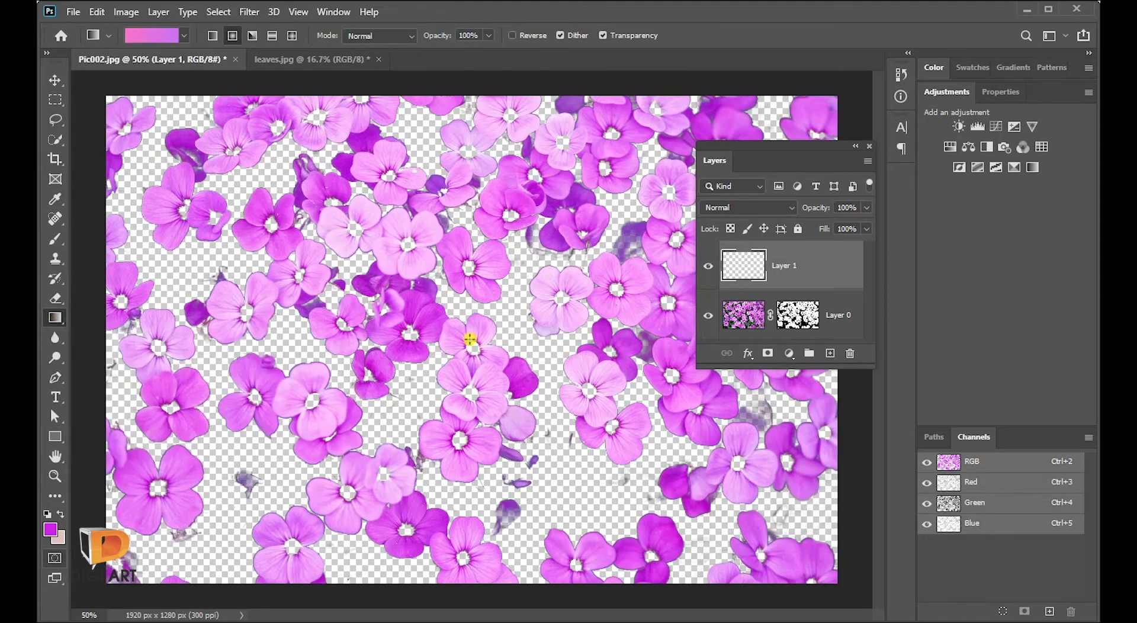
pyautogui.moveTo(434, 309)
pyautogui.mouseDown()
pyautogui.moveTo(664, 495)
pyautogui.moveTo(847, 589)
pyautogui.mouseUp()
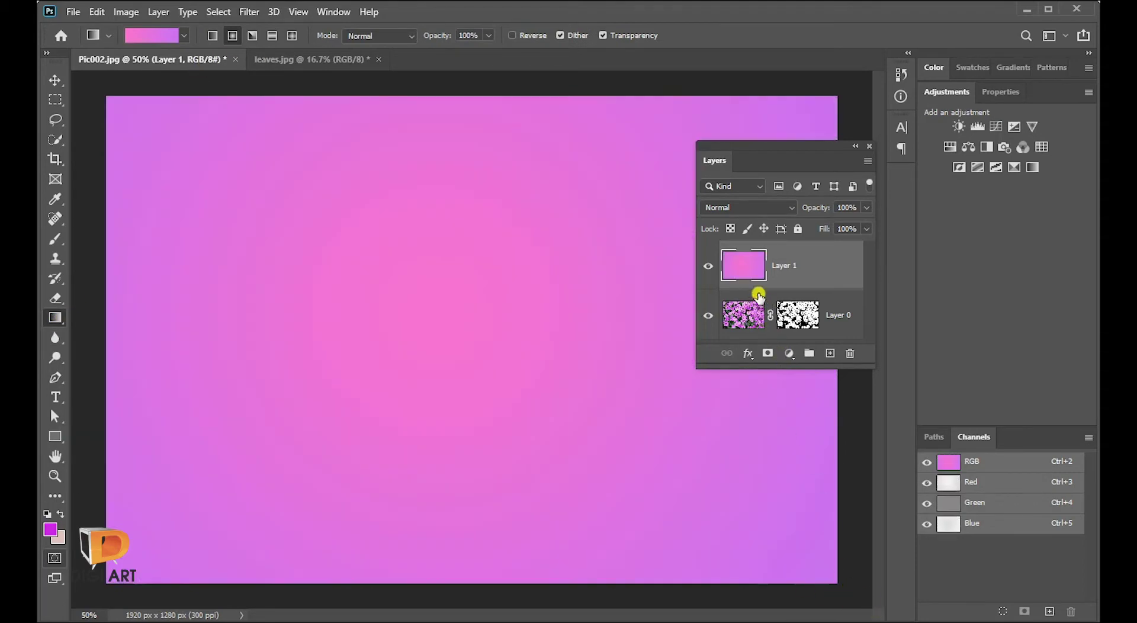
pyautogui.moveTo(744, 265); pyautogui.dragTo(757, 335)
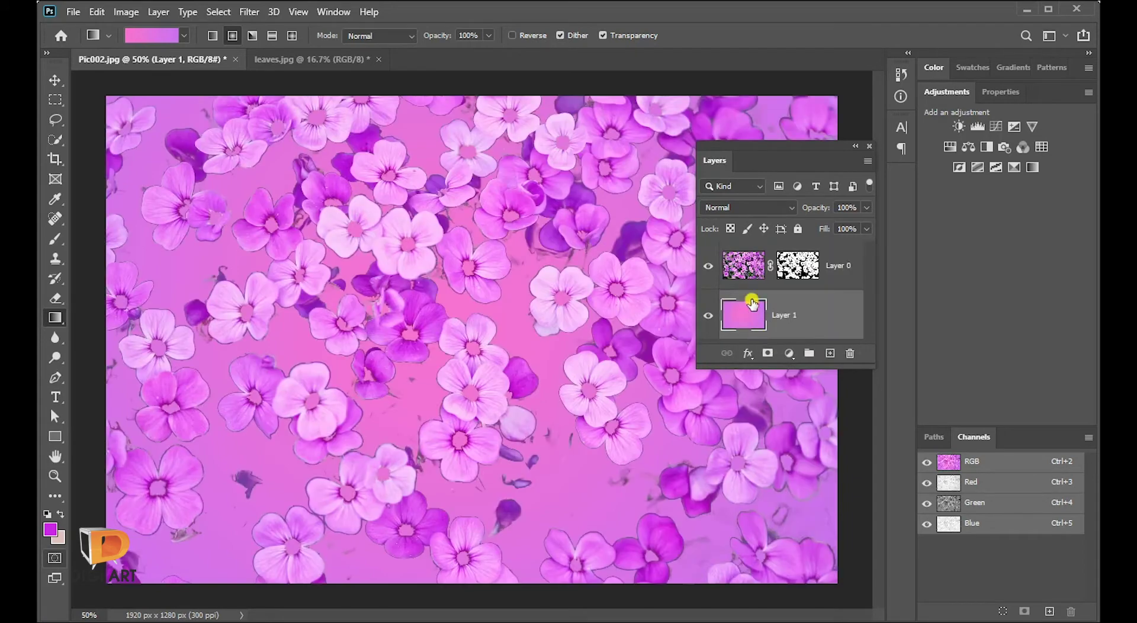
pyautogui.click(744, 276)
pyautogui.click(797, 274)
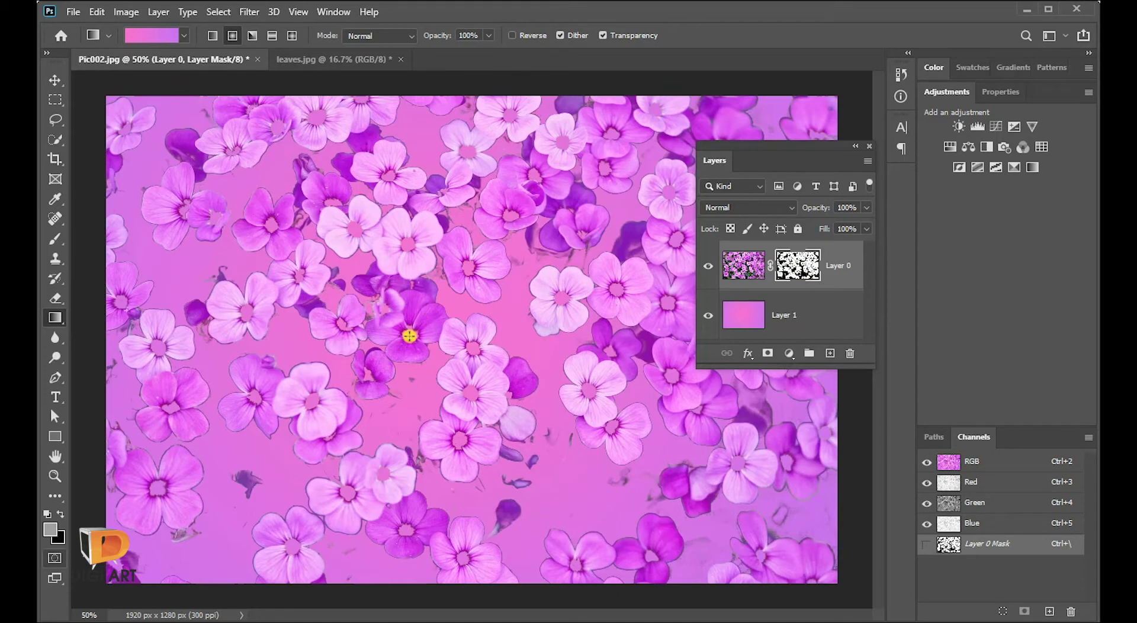
# Step: Paint white on the flower mask to restore four flower centres
pyautogui.click(56, 239)
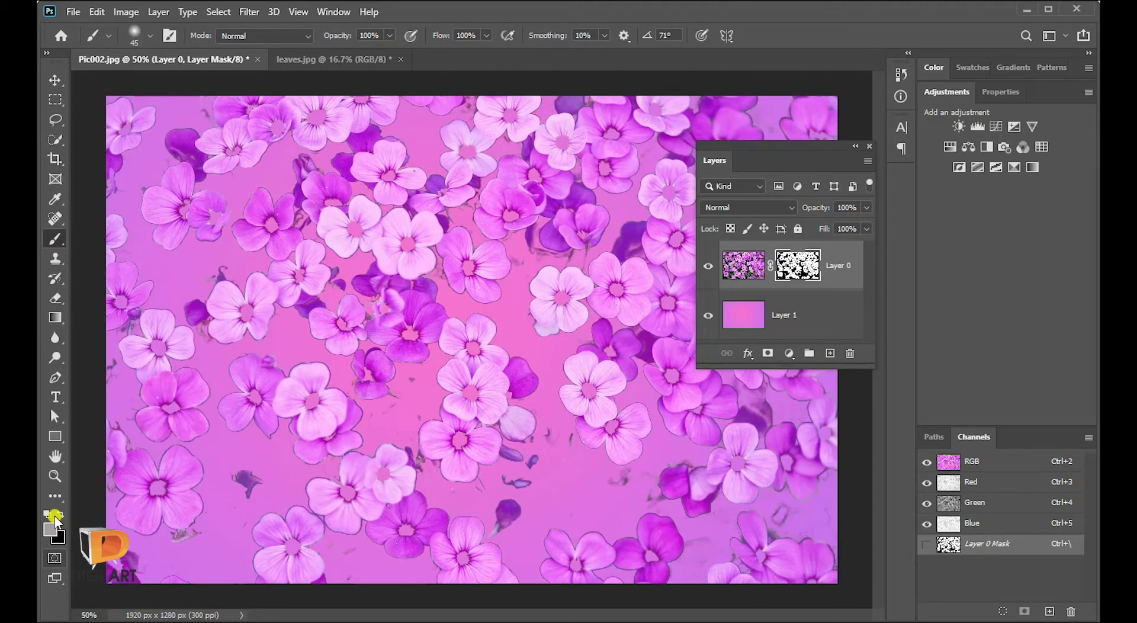
pyautogui.click(51, 512)
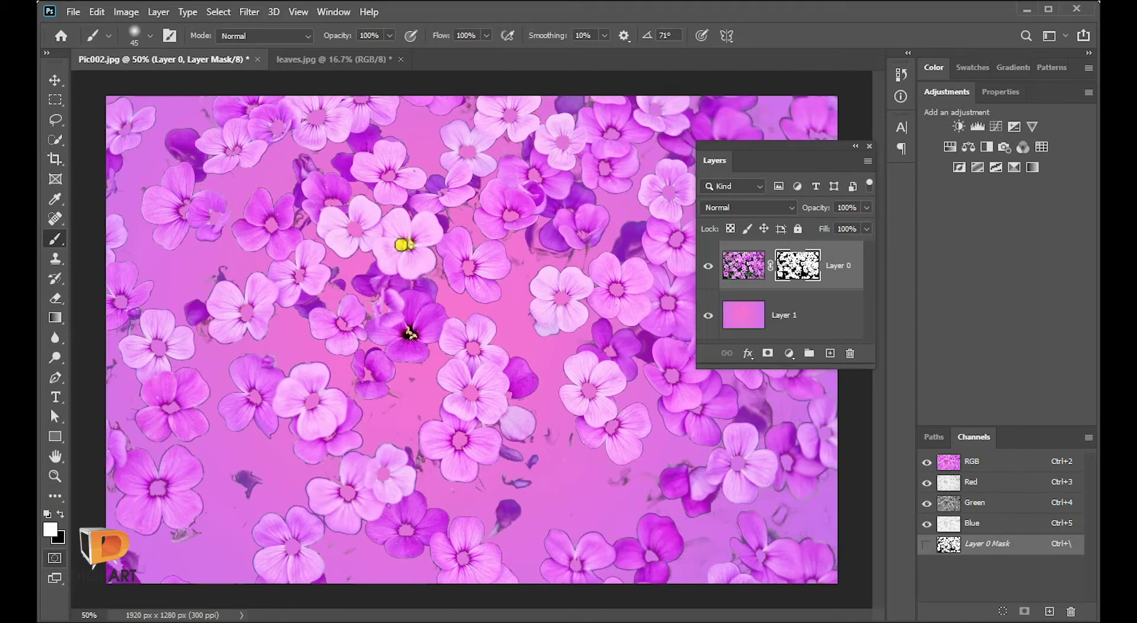
pyautogui.moveTo(361, 218); pyautogui.dragTo(355, 231)
pyautogui.moveTo(380, 183); pyautogui.dragTo(386, 173)
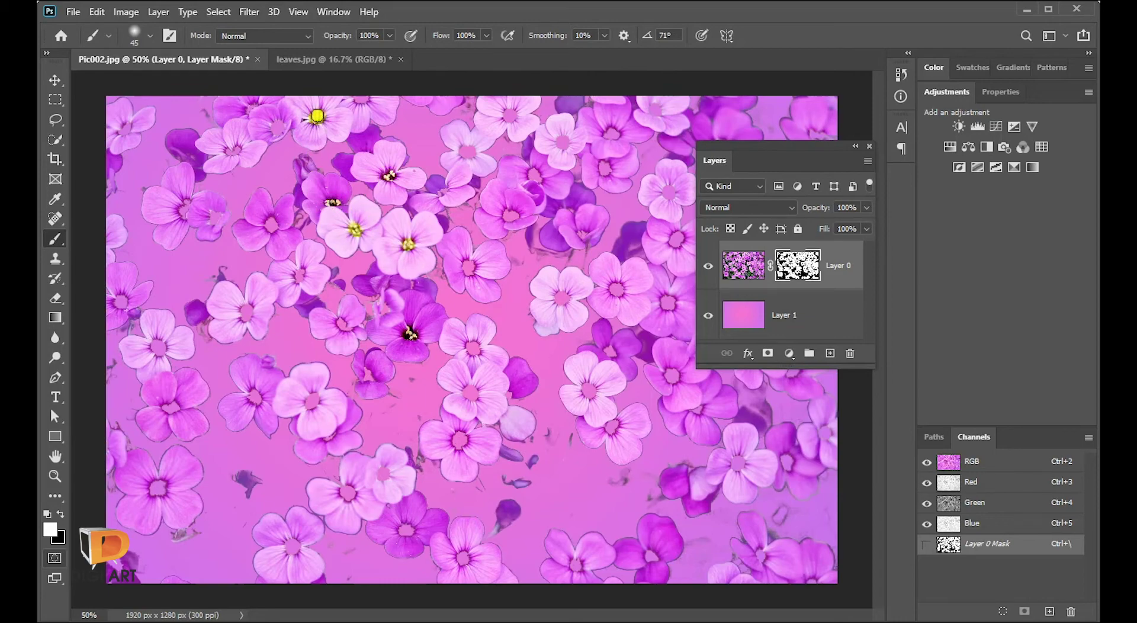
pyautogui.moveTo(274, 119); pyautogui.dragTo(274, 133)
pyautogui.moveTo(343, 340); pyautogui.dragTo(350, 325)
# Step: Hide the stray purple petal fragment with an 80 px black brush, then bring up leaves.jpg
pyautogui.click(61, 515)
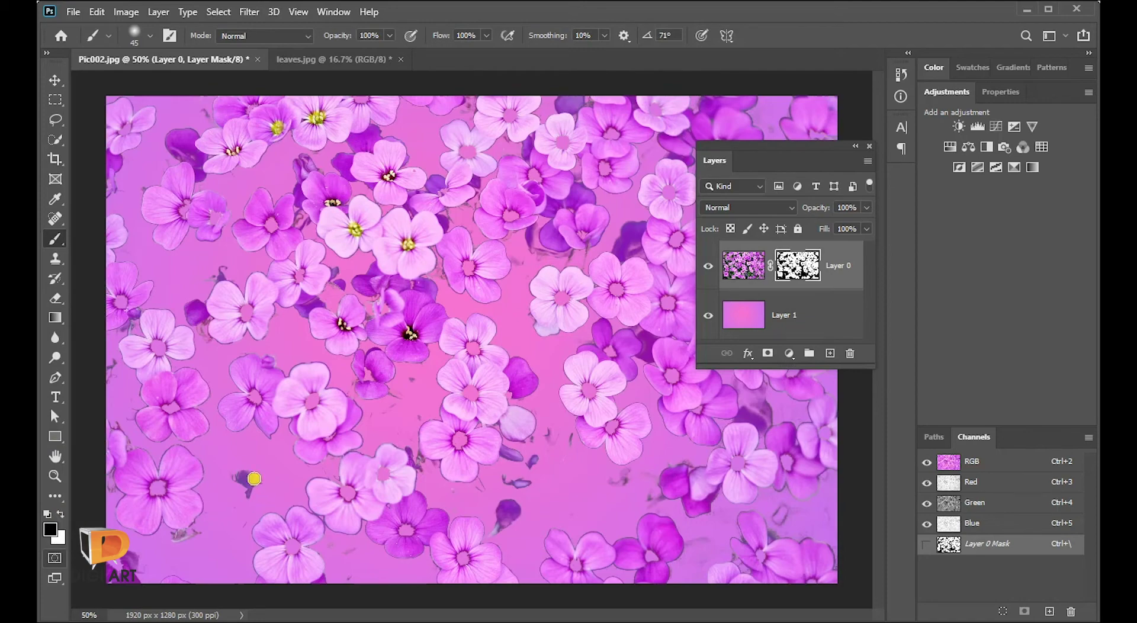
pyautogui.press(']')
pyautogui.press(']')
pyautogui.press(']')
pyautogui.moveTo(247, 473); pyautogui.dragTo(238, 491)
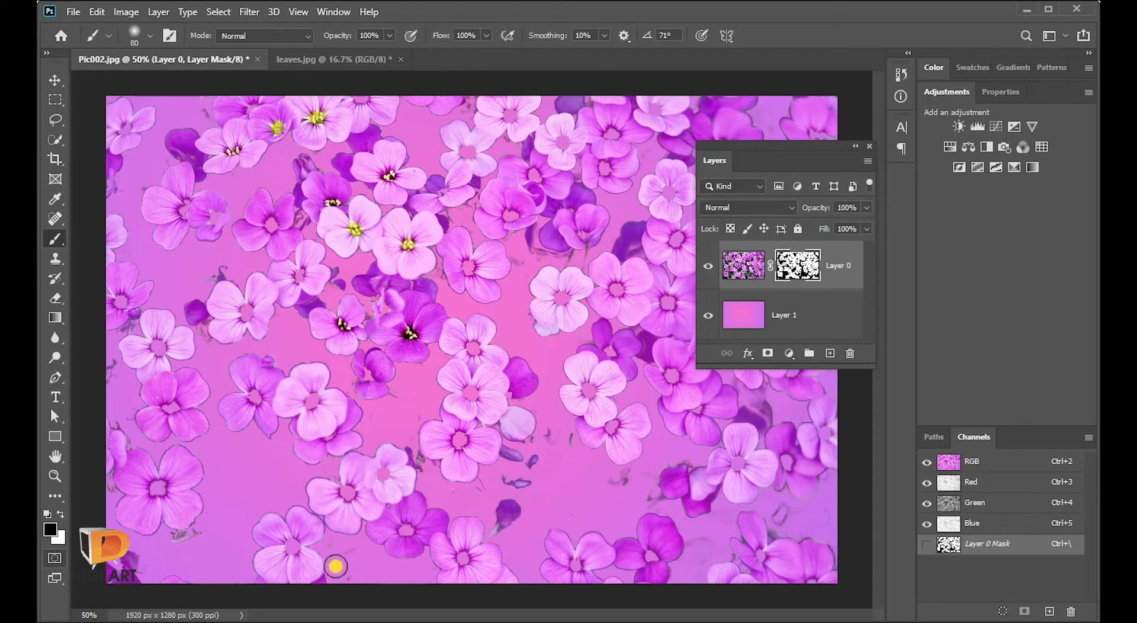
pyautogui.click(336, 61)
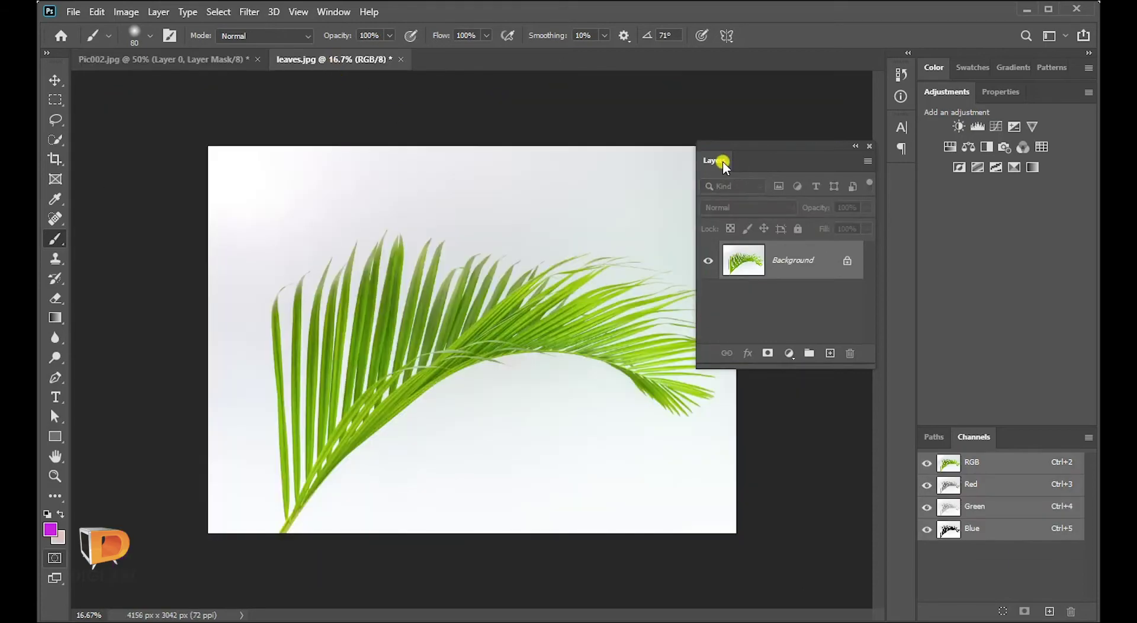
# Step: Sample the light grey background of leaves.jpg in Color Range, adding the remaining grey areas
pyautogui.moveTo(719, 159); pyautogui.dragTo(788, 153)
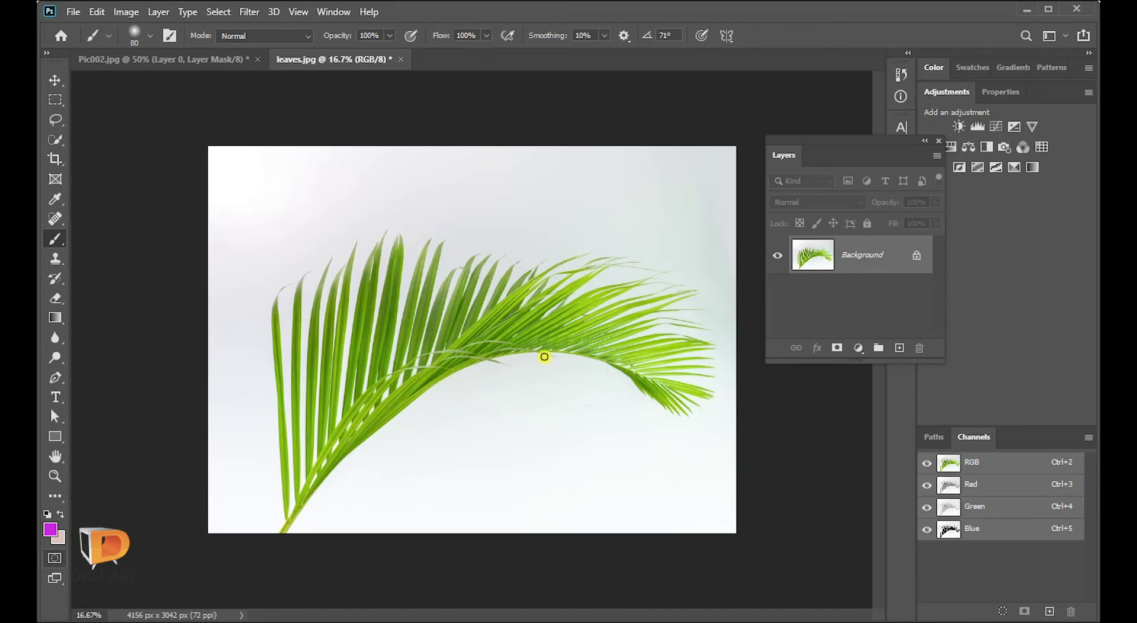
pyautogui.click(221, 11)
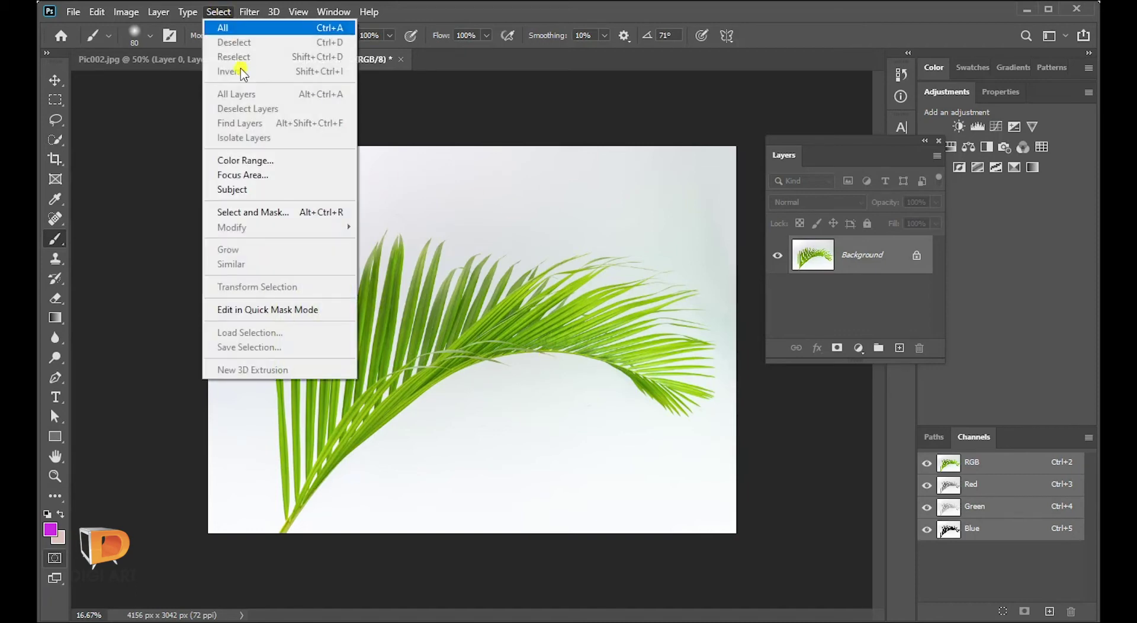
pyautogui.click(274, 157)
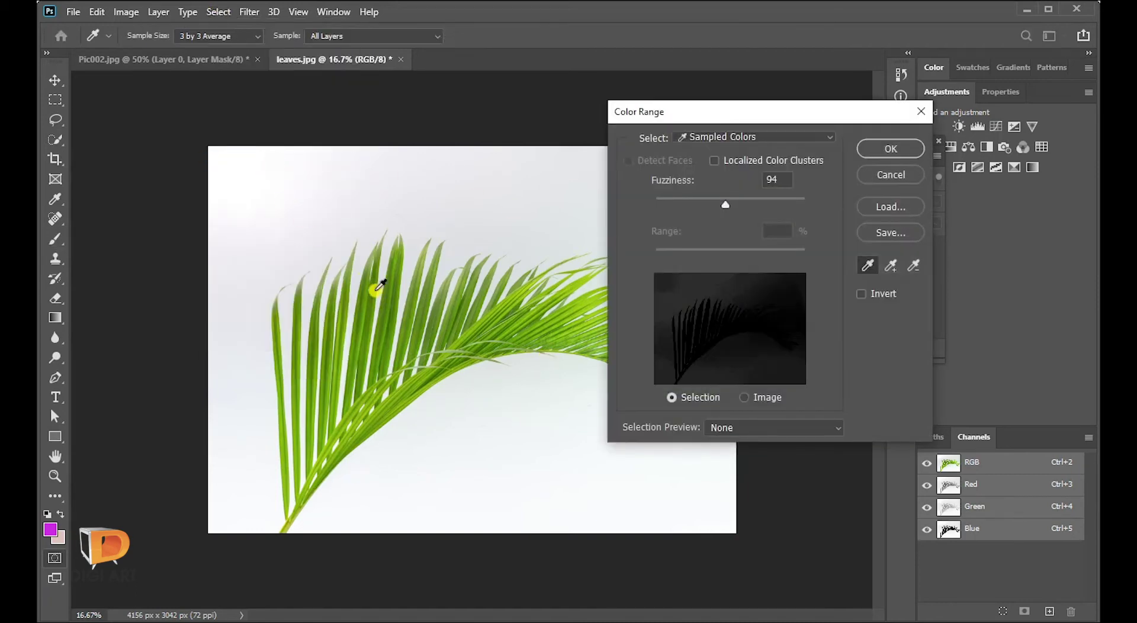
pyautogui.click(398, 211)
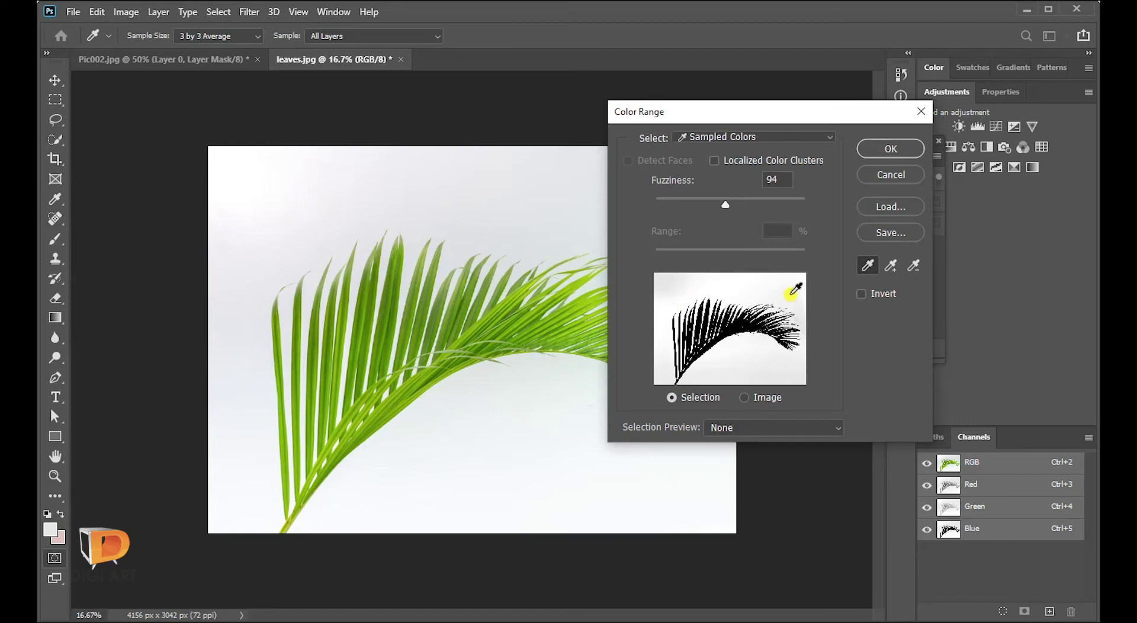
pyautogui.click(892, 267)
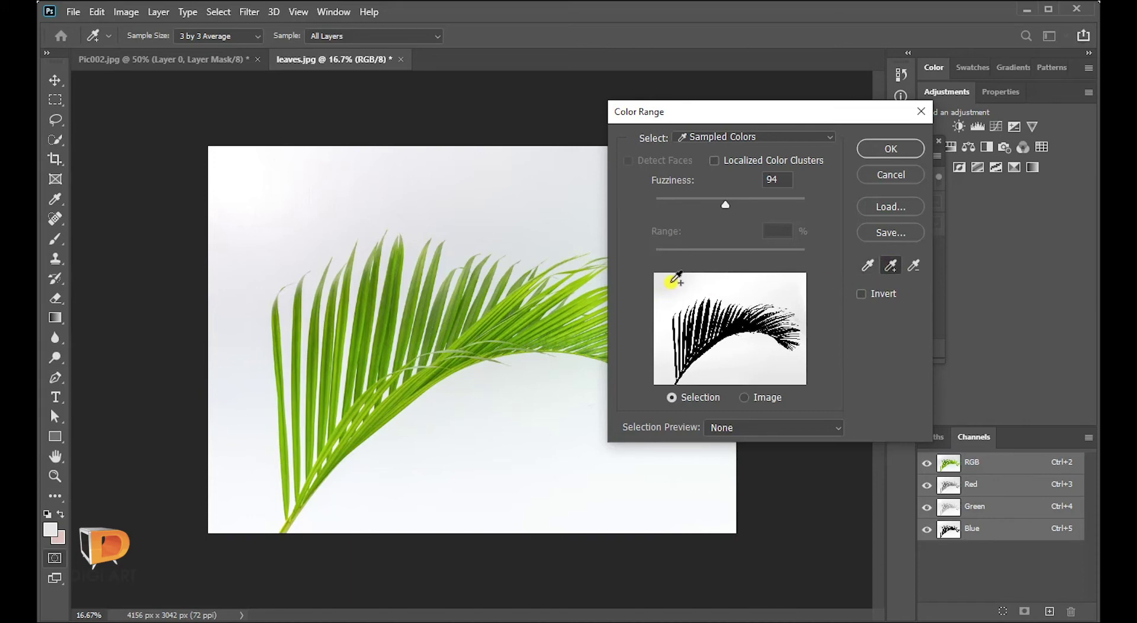
pyautogui.click(673, 281)
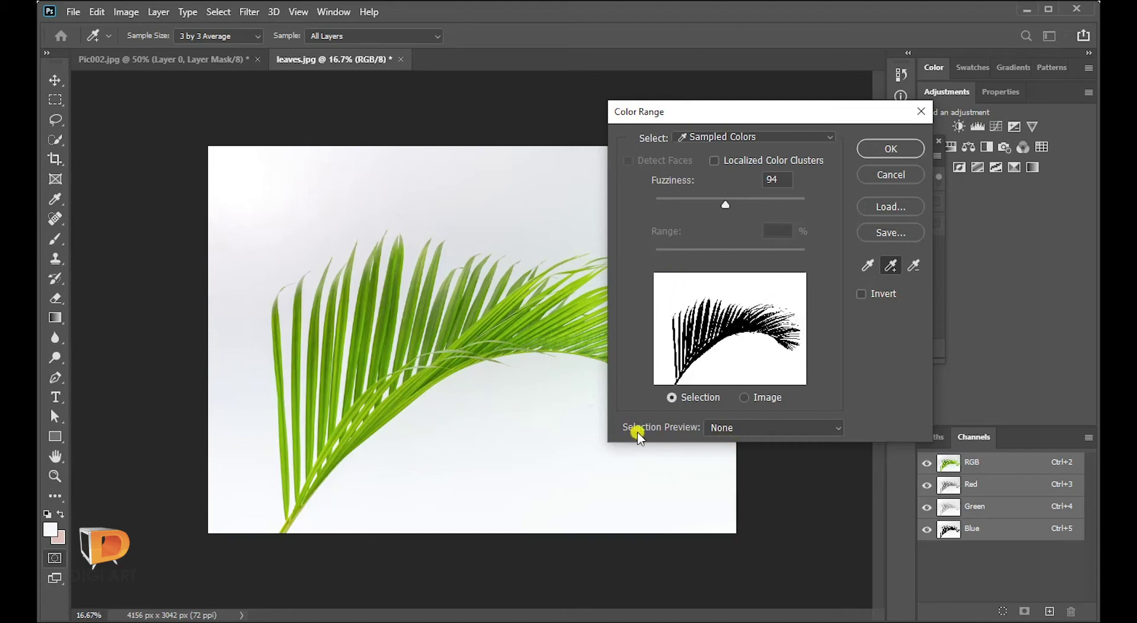
pyautogui.click(725, 427)
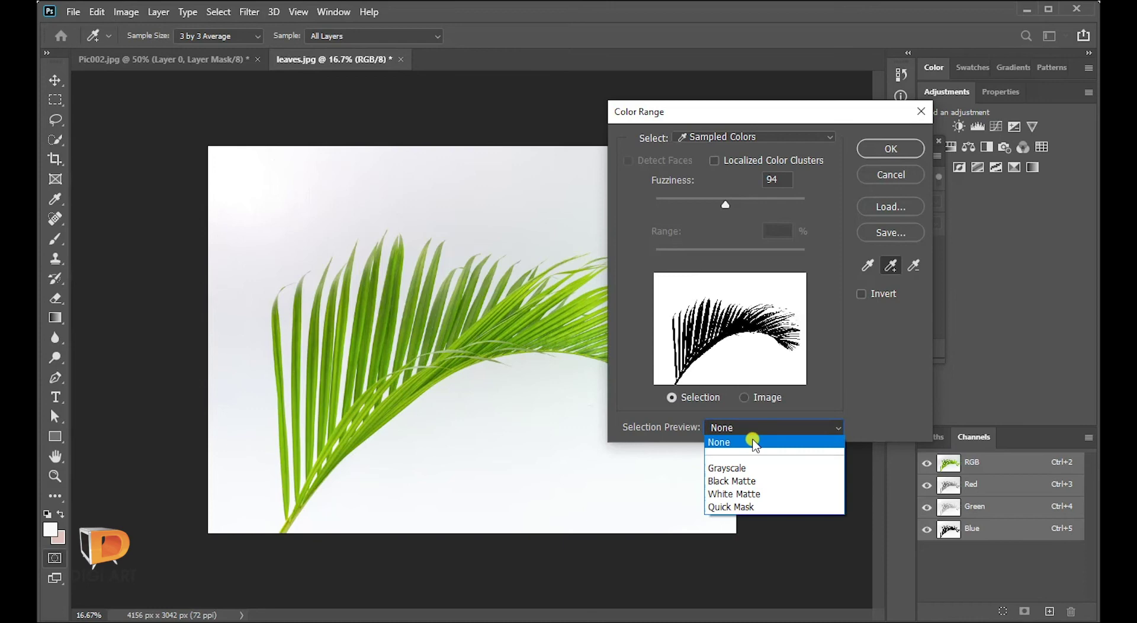
# Step: Preview the selection in Grayscale and lower Fuzziness to 57, inspecting the zoomed leaf tips
pyautogui.click(757, 471)
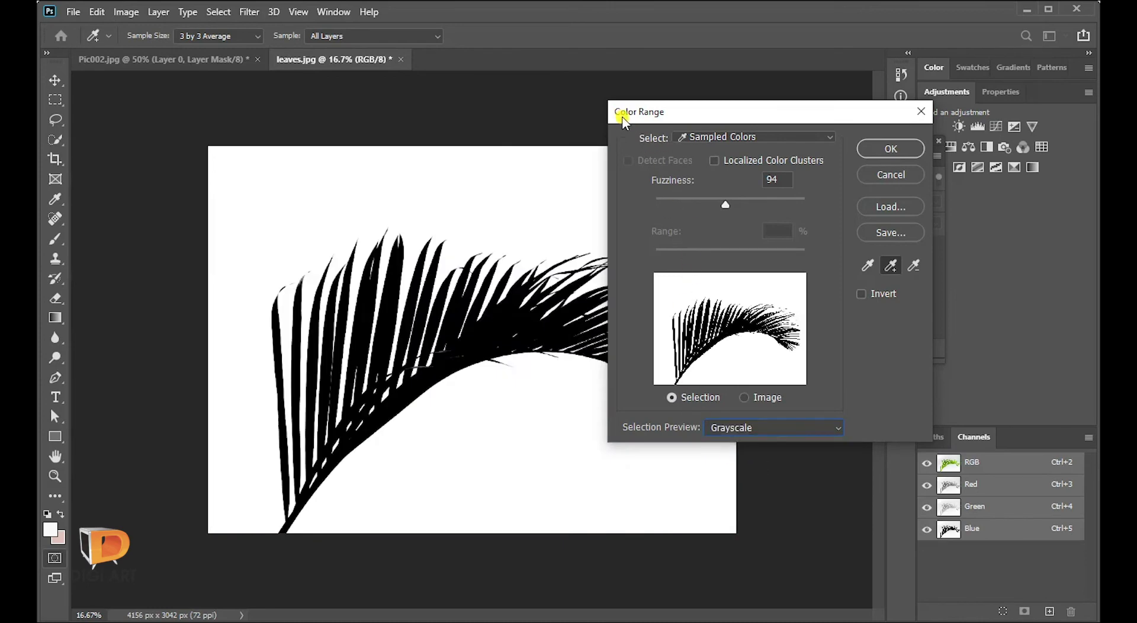
pyautogui.moveTo(627, 117)
pyautogui.mouseDown()
pyautogui.moveTo(698, 148)
pyautogui.moveTo(766, 127)
pyautogui.mouseUp()
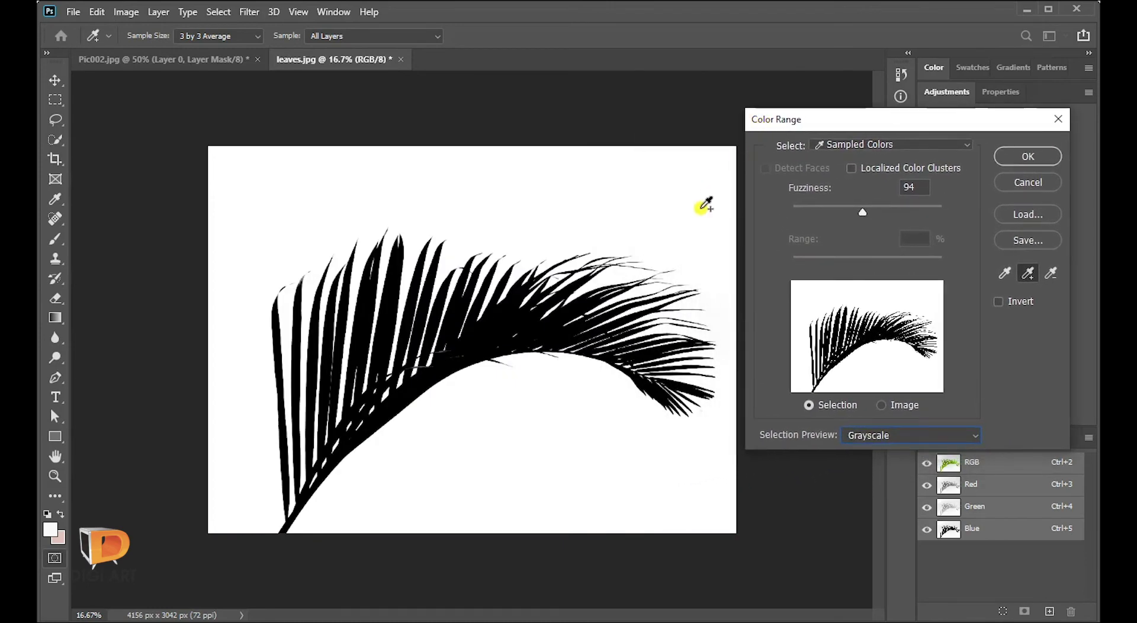
pyautogui.keyDown('ctrl'); pyautogui.click(679, 276); pyautogui.keyUp('ctrl')
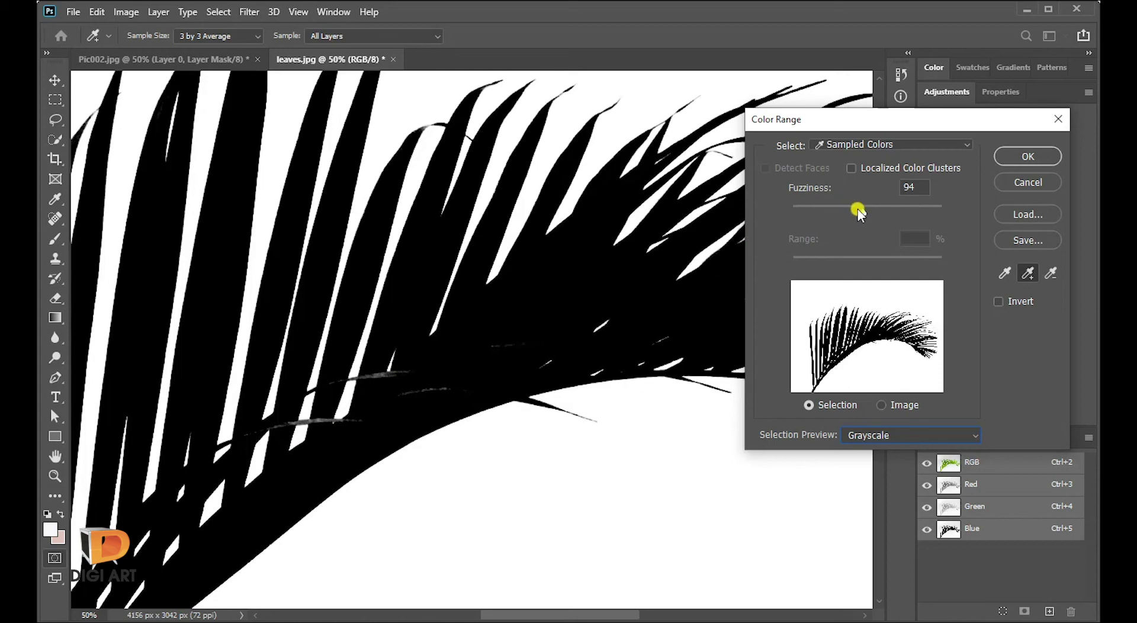
pyautogui.moveTo(864, 210); pyautogui.dragTo(837, 205)
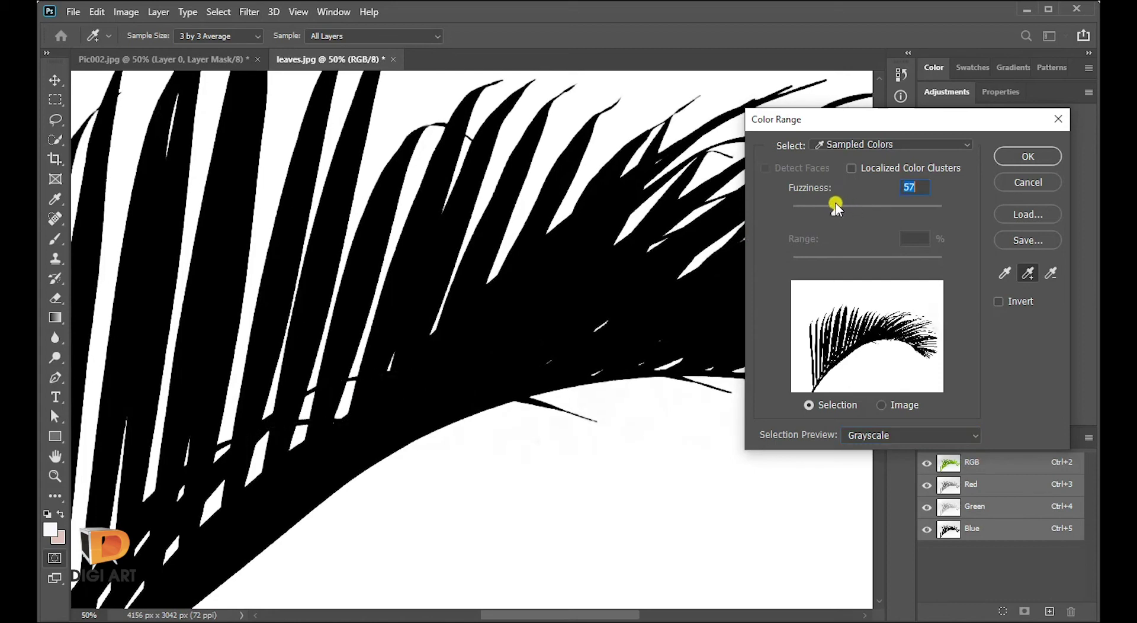
pyautogui.moveTo(675, 267); pyautogui.dragTo(185, 218)
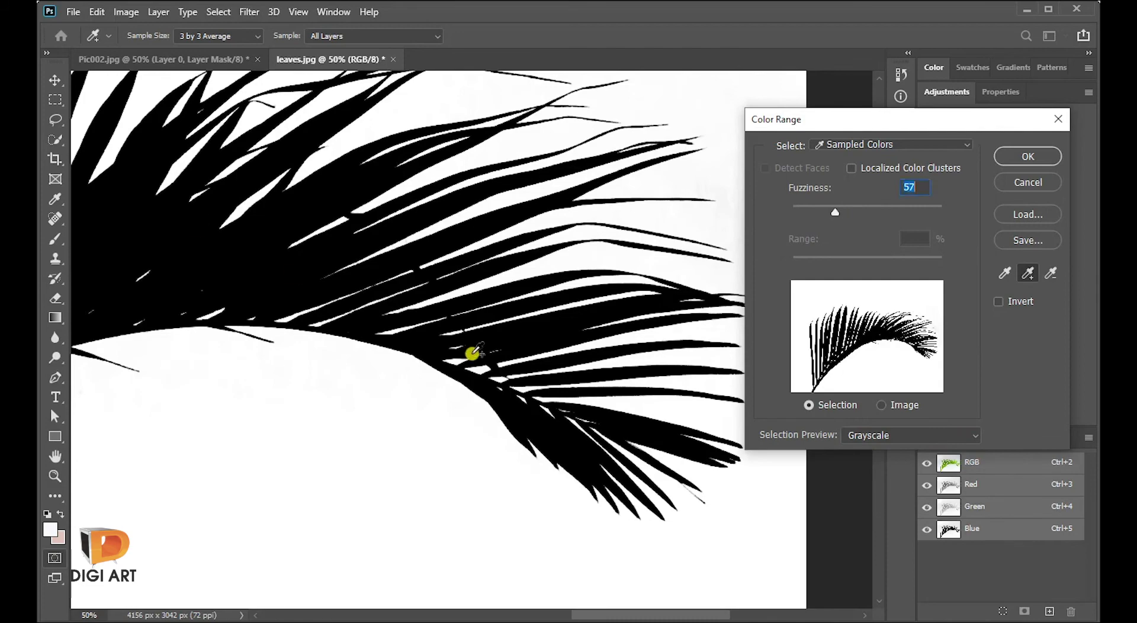
pyautogui.moveTo(687, 463); pyautogui.dragTo(501, 561)
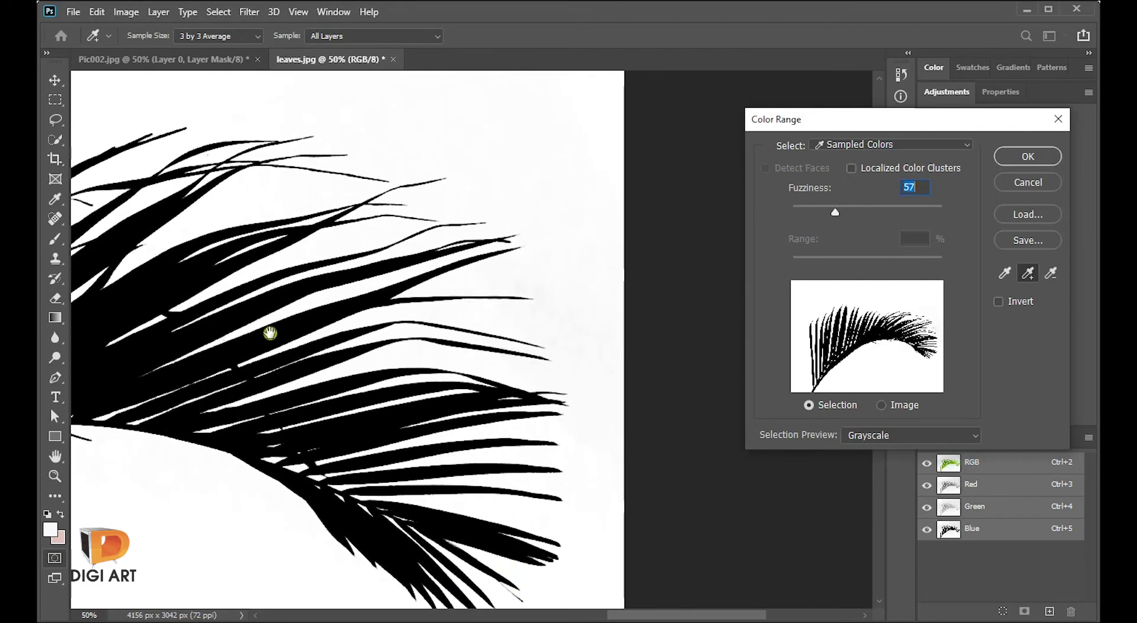
pyautogui.scroll(3, 267, 330)
pyautogui.moveTo(369, 450)
pyautogui.mouseDown()
pyautogui.moveTo(692, 408)
pyautogui.moveTo(279, 107)
pyautogui.mouseUp()
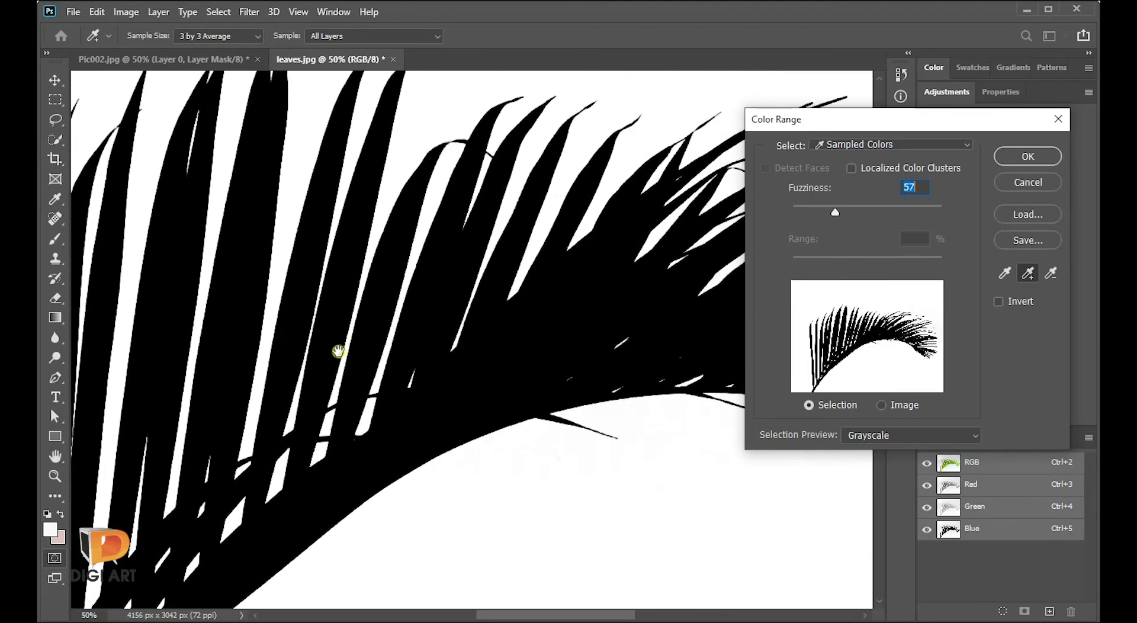
pyautogui.scroll(-3, 340, 351)
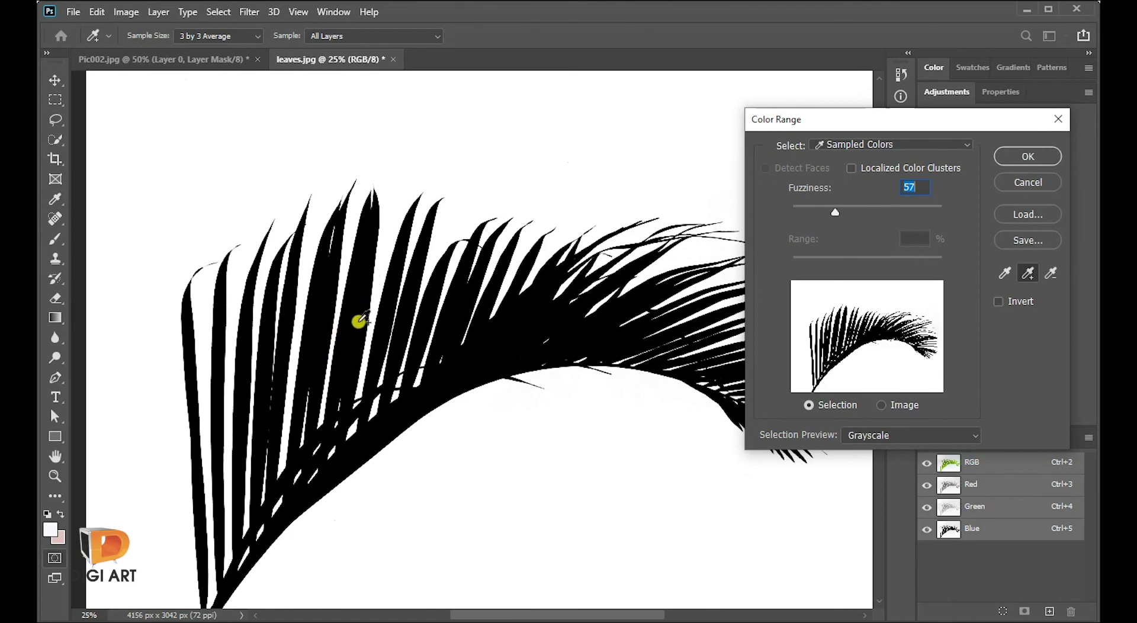
# Step: Invert the Color Range selection and apply it as a Layer 0 mask around the palm leaf
pyautogui.click(1007, 303)
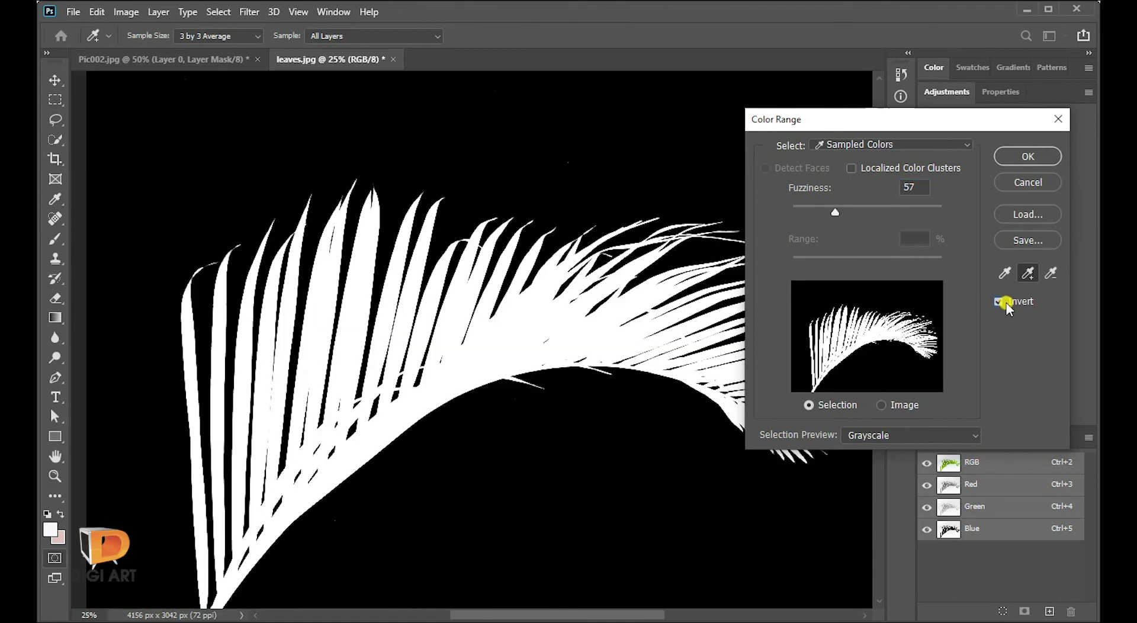
pyautogui.click(1018, 155)
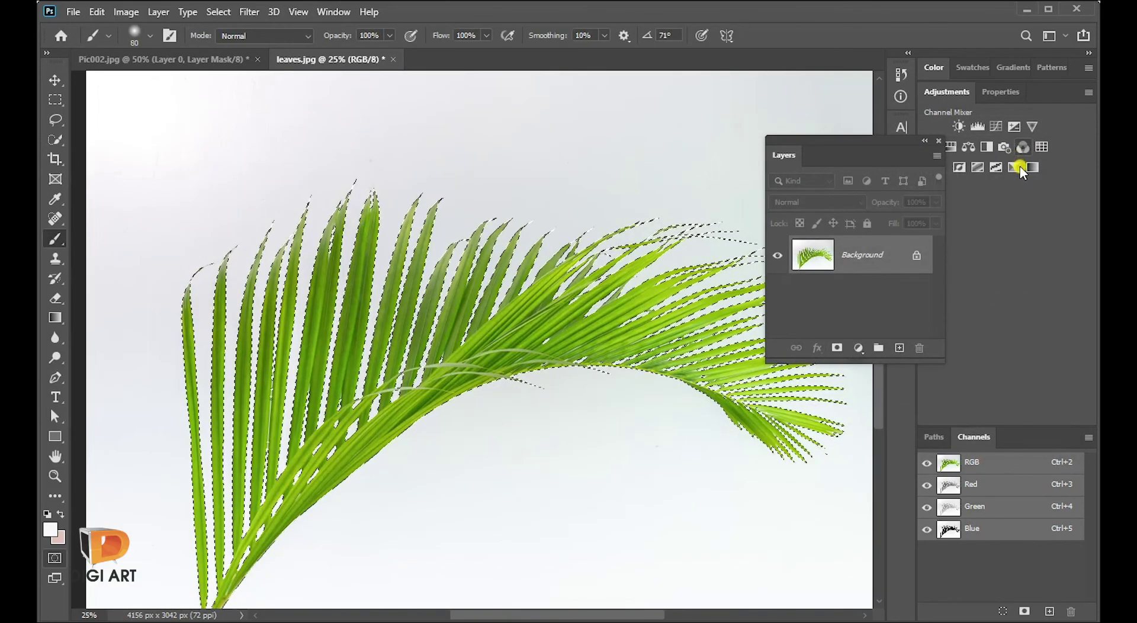
pyautogui.click(838, 349)
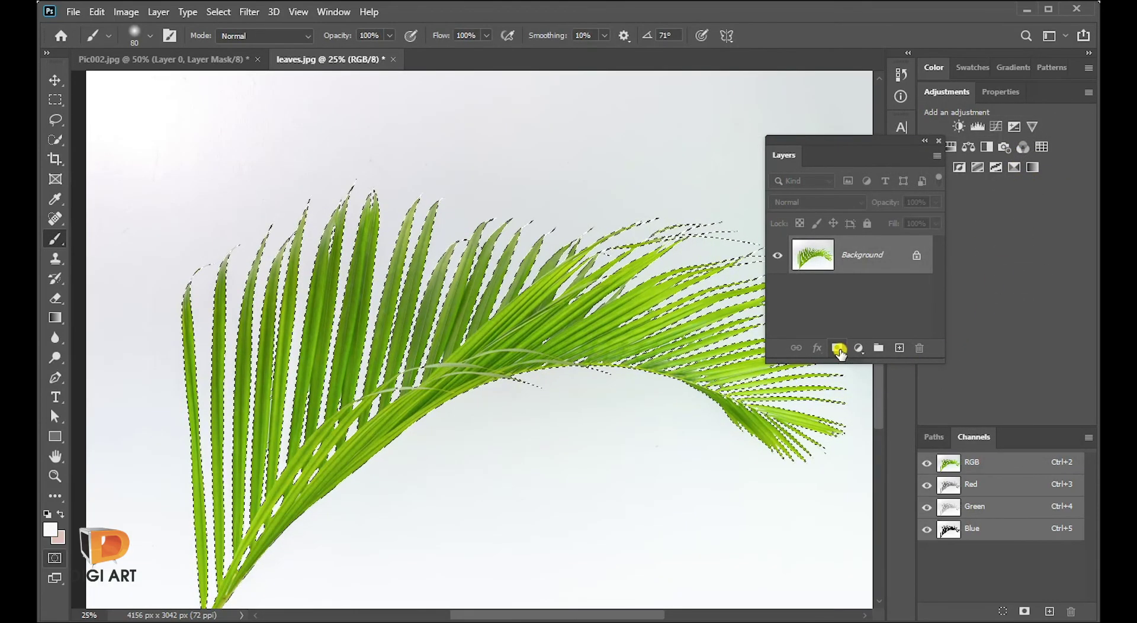
pyautogui.click(838, 349)
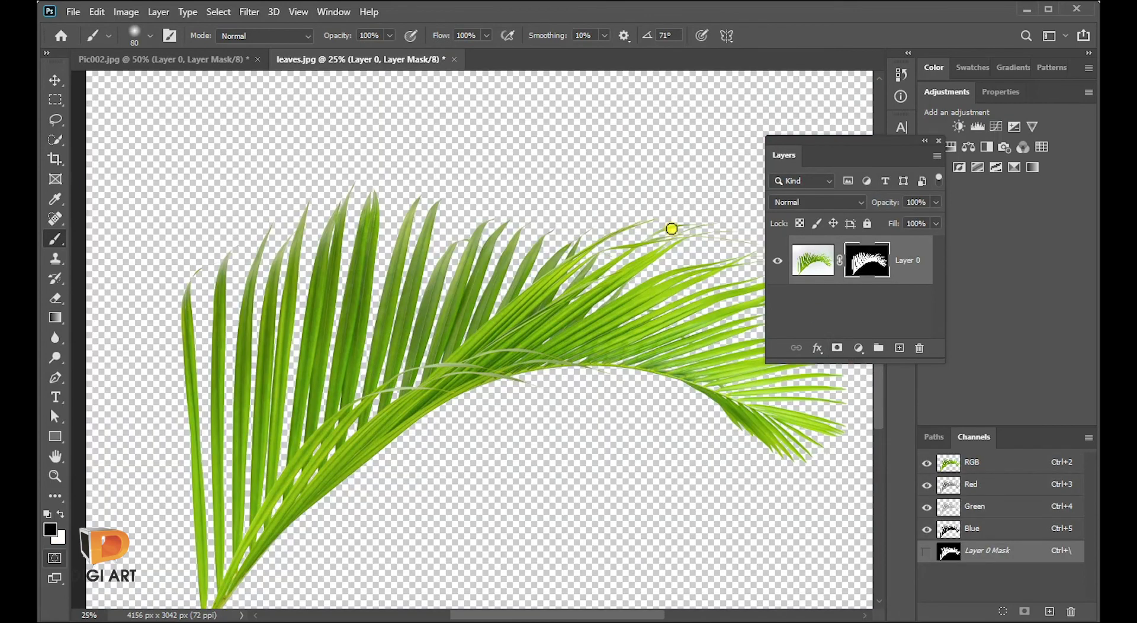